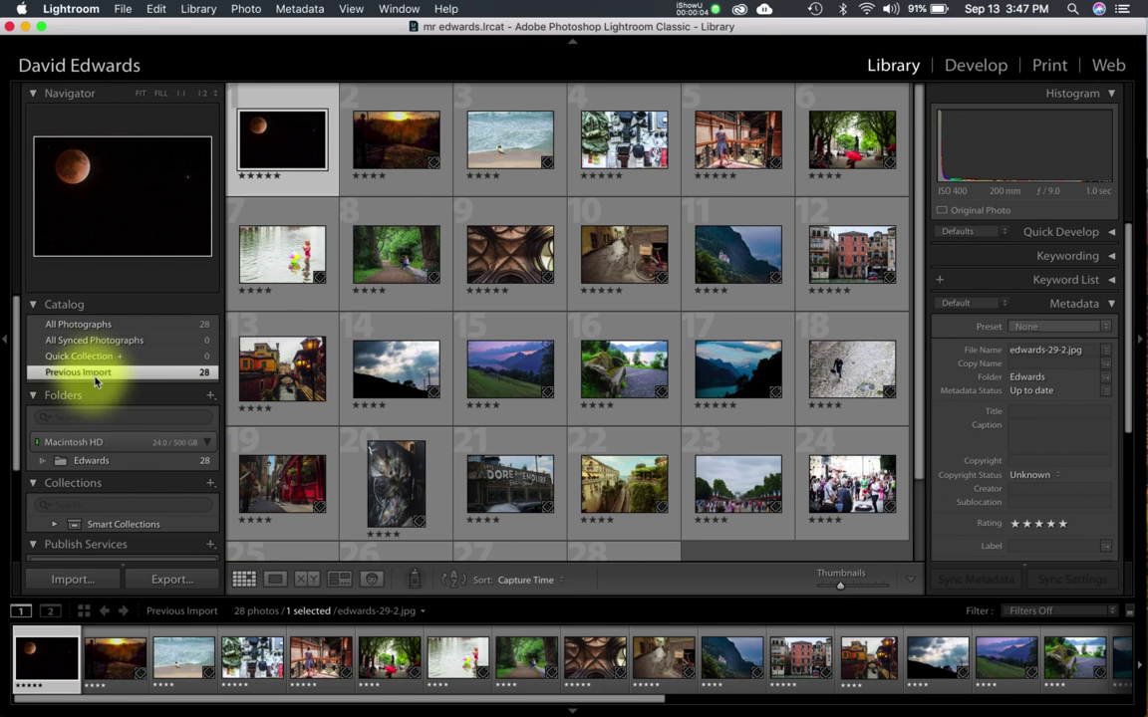
# - Open edwards-34-2.jpg from the Edwards folder enlarged in Loupe view, then go to Develop
pyautogui.click(81, 466)
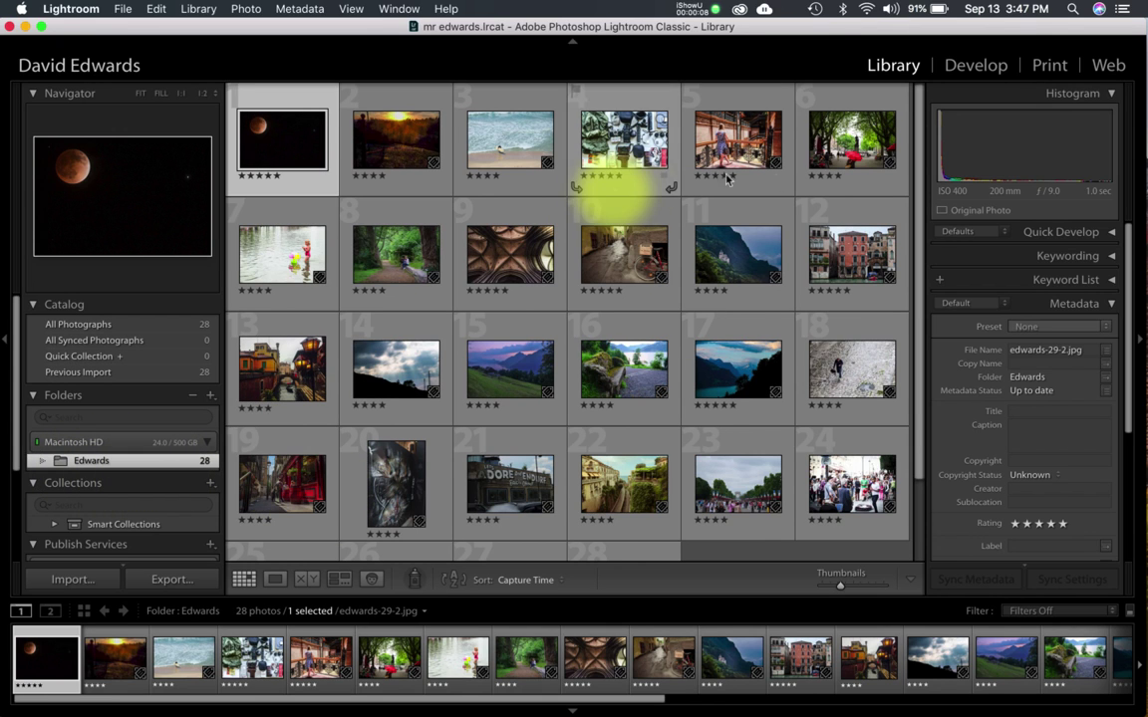
pyautogui.click(852, 156)
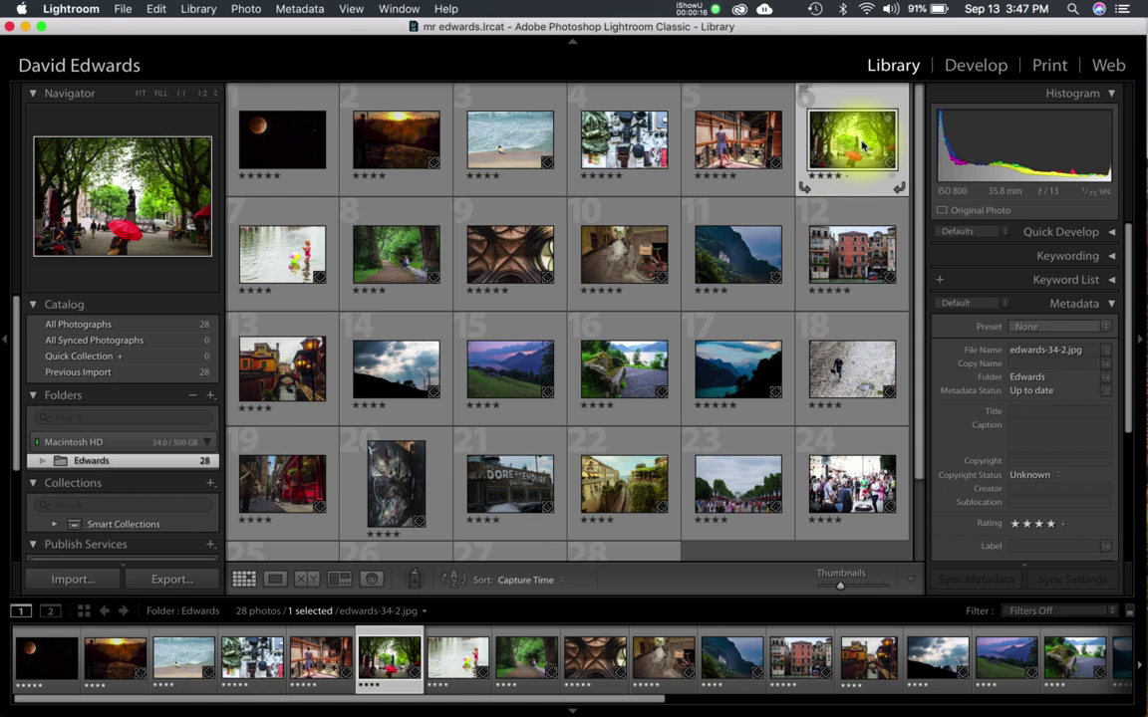
pyautogui.click(859, 144)
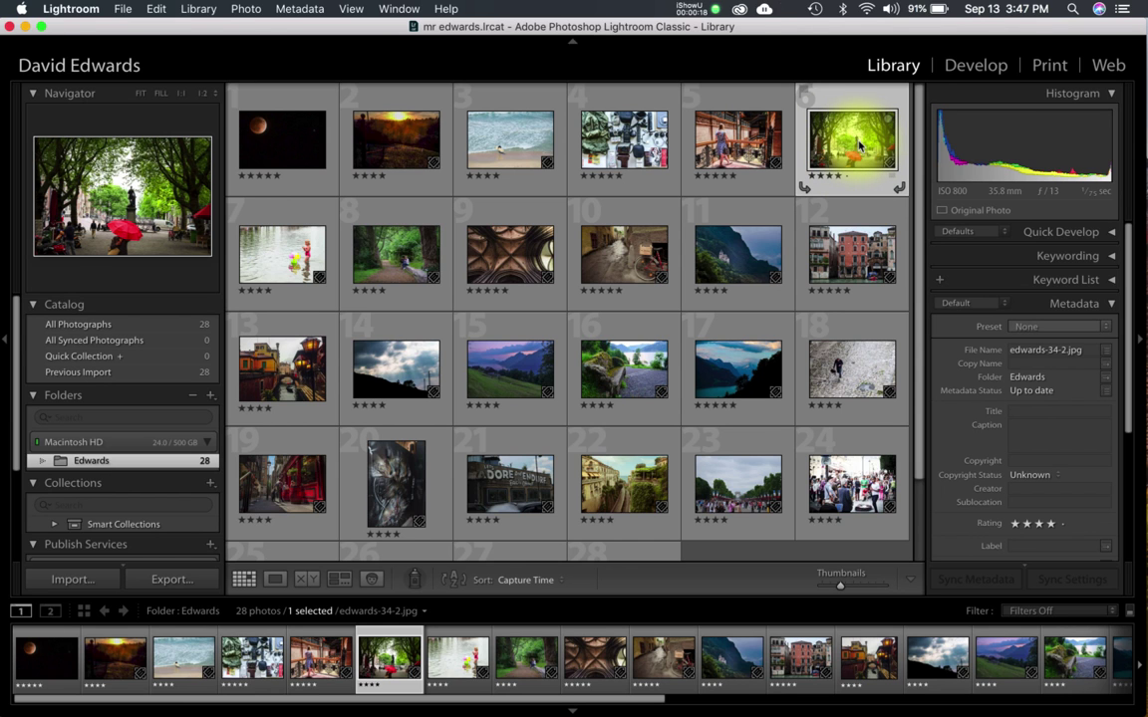
pyautogui.doubleClick(859, 144)
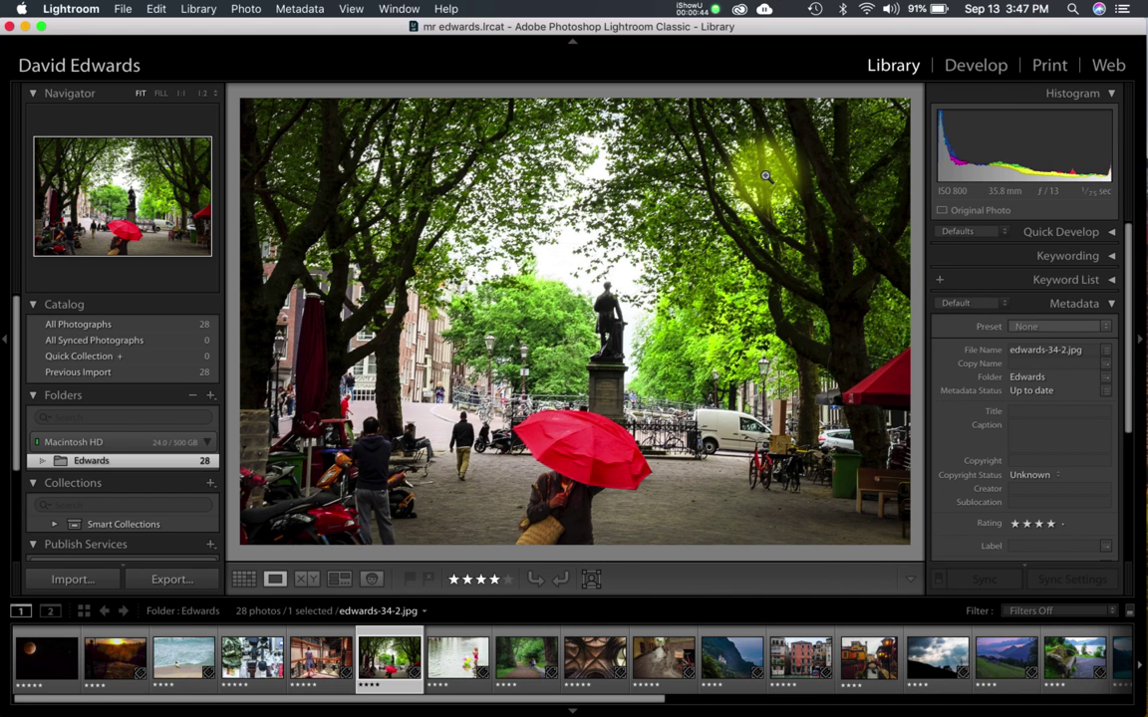
pyautogui.click(966, 68)
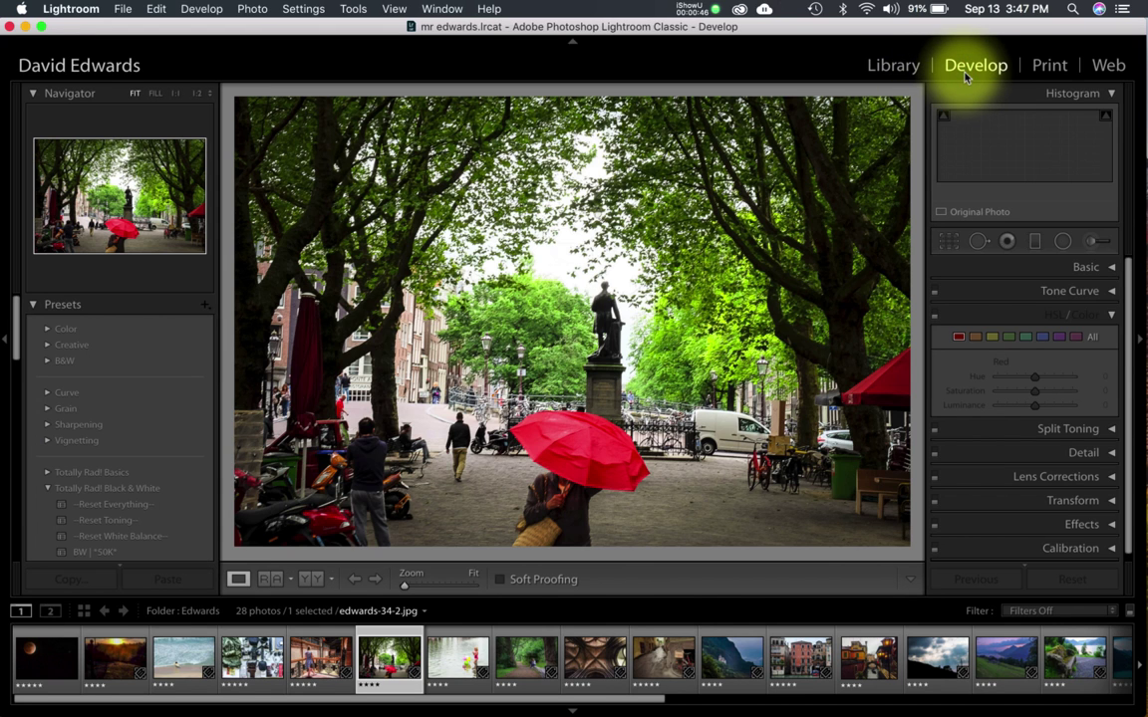
# - Try the Black & White treatment in the Basic panel, preview the B&W mix, then revert to Color
pyautogui.click(1084, 267)
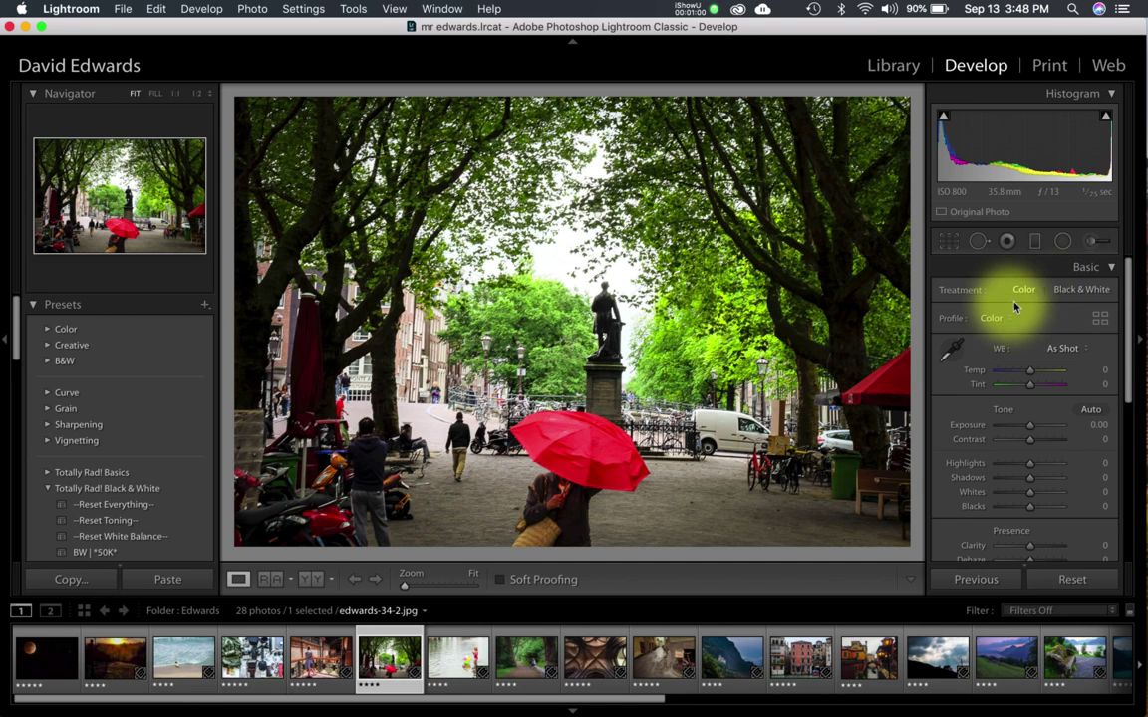
pyautogui.click(1081, 269)
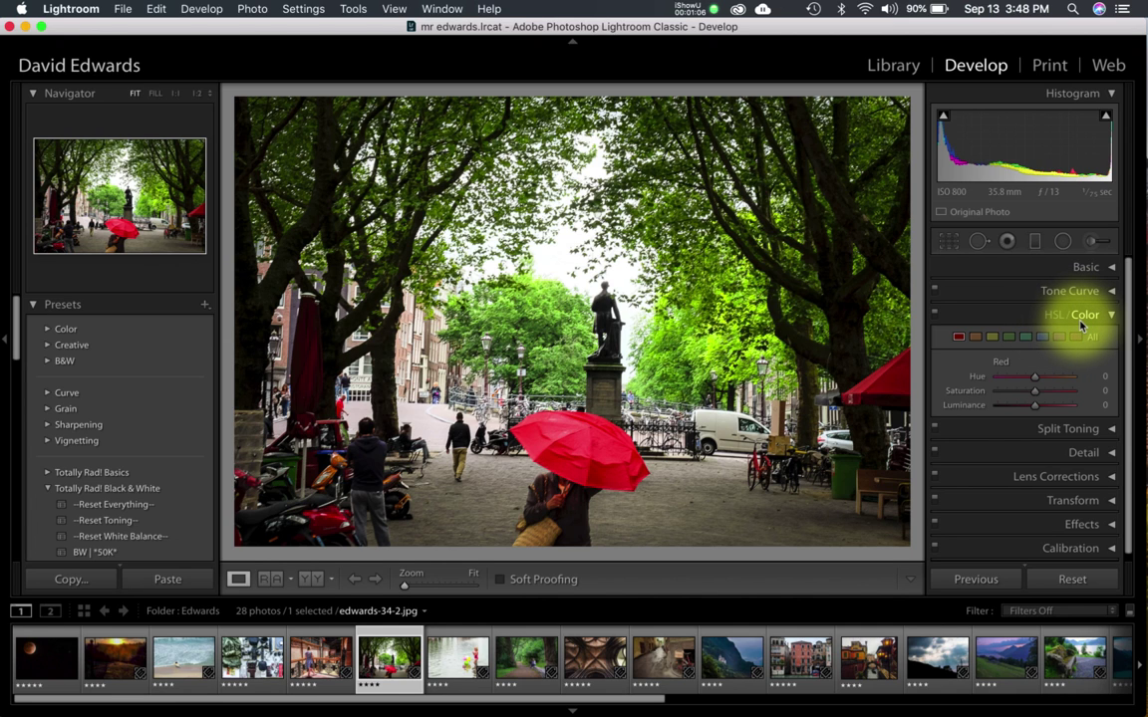
pyautogui.click(1086, 266)
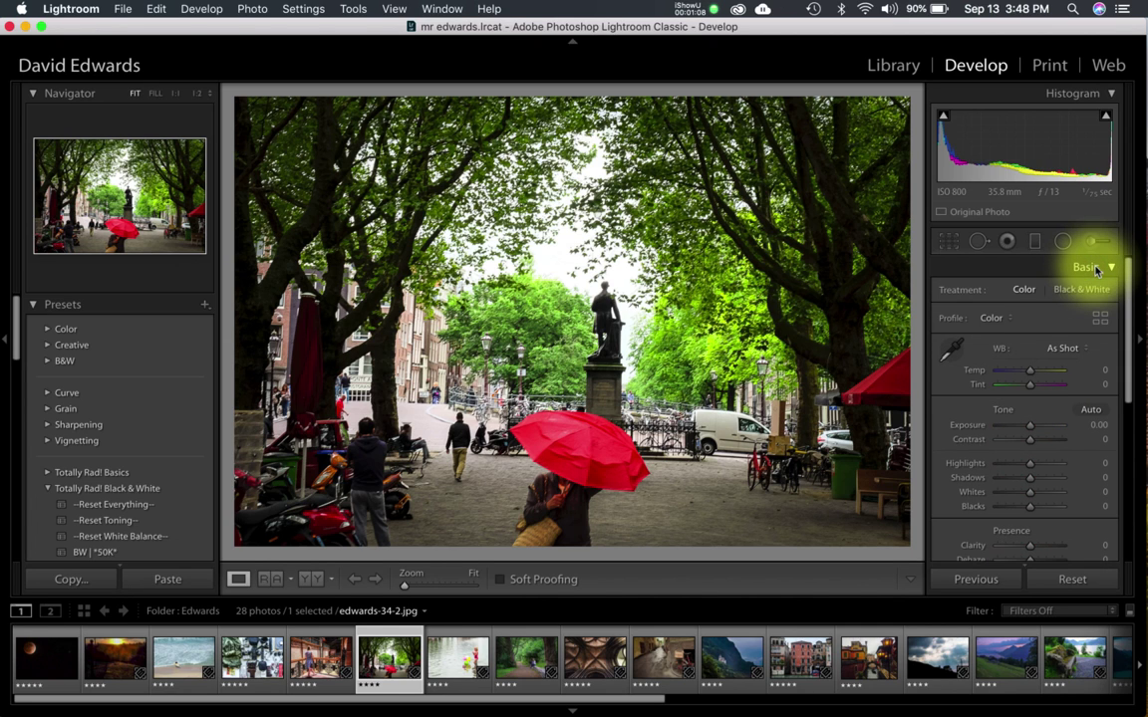
pyautogui.click(1076, 292)
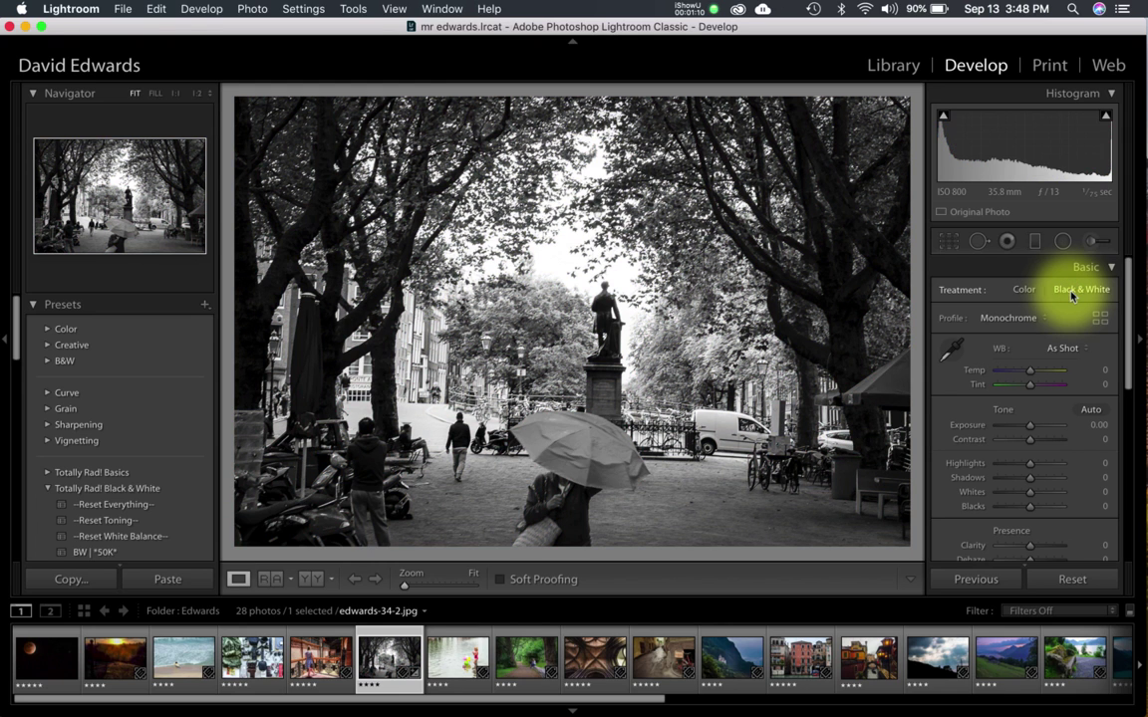
pyautogui.click(1084, 266)
pyautogui.click(1082, 315)
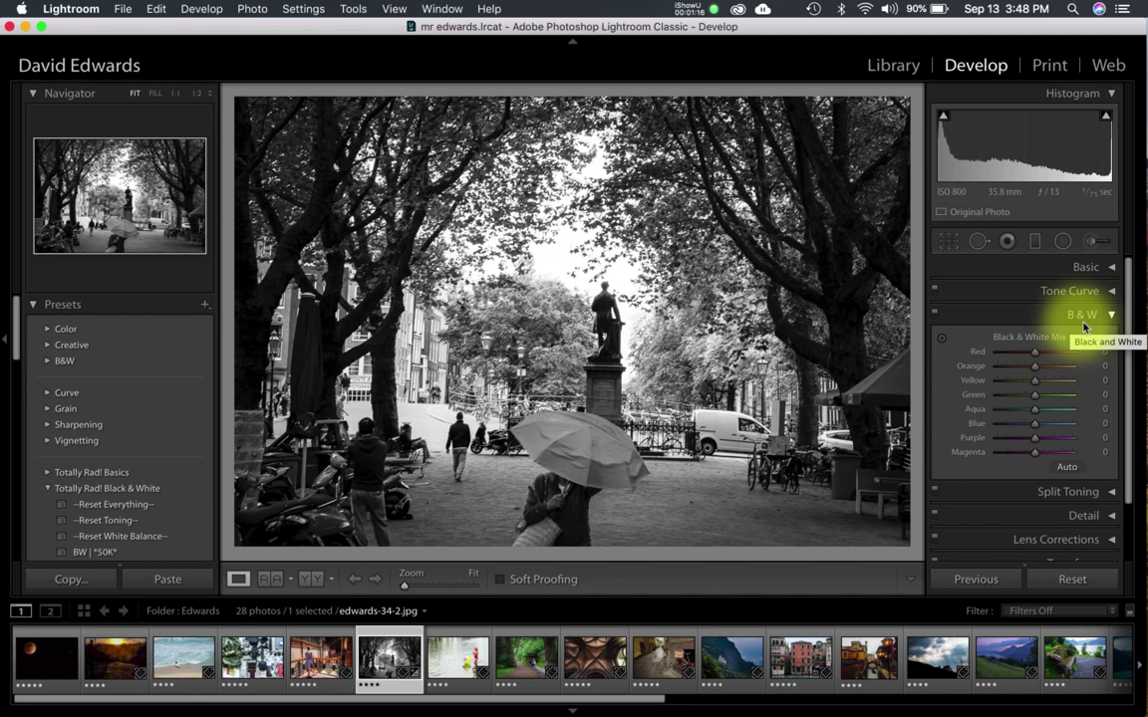
pyautogui.click(1086, 267)
pyautogui.click(1022, 290)
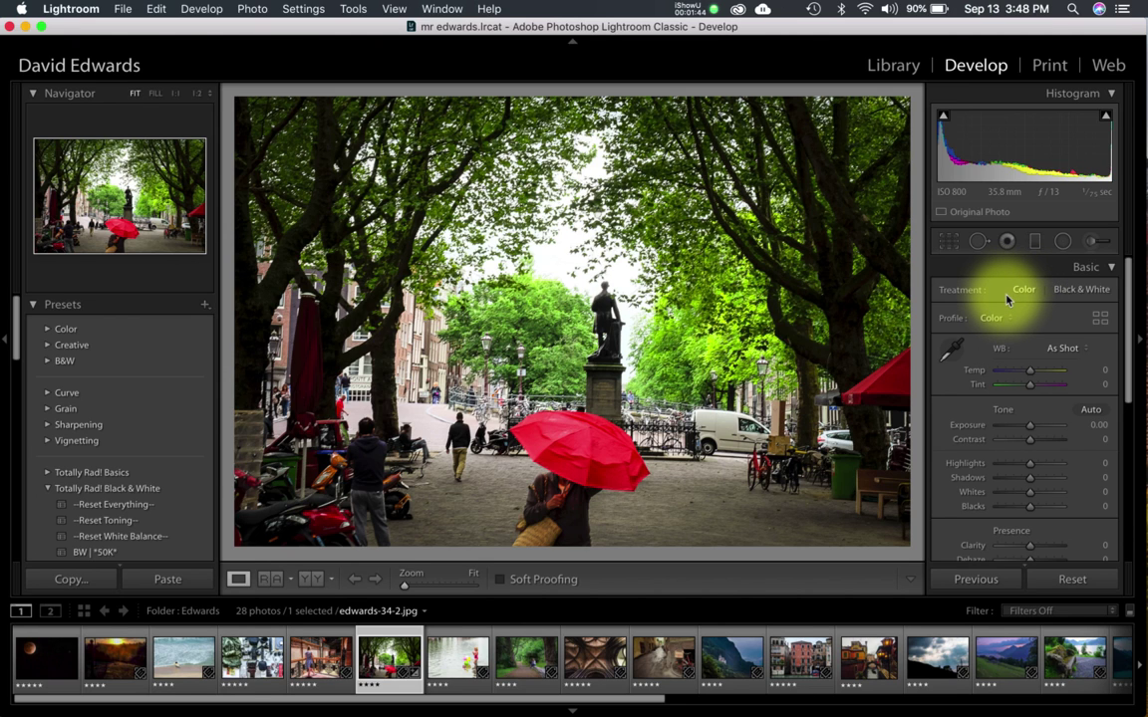
# - Set Treatment to Black & White, nudge Exposure, and collapse Basic to reveal the B&W mix
pyautogui.click(1081, 289)
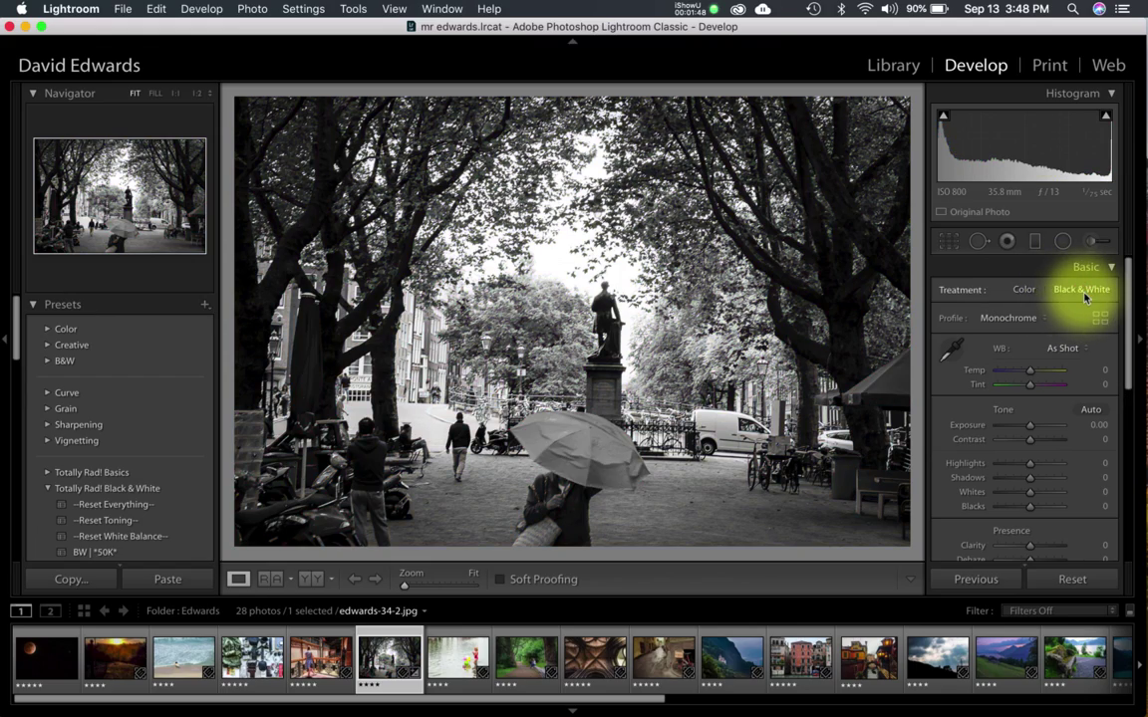
pyautogui.moveTo(1030, 426)
pyautogui.mouseDown()
pyautogui.moveTo(1017, 445)
pyautogui.moveTo(1030, 448)
pyautogui.moveTo(1030, 431)
pyautogui.mouseUp()
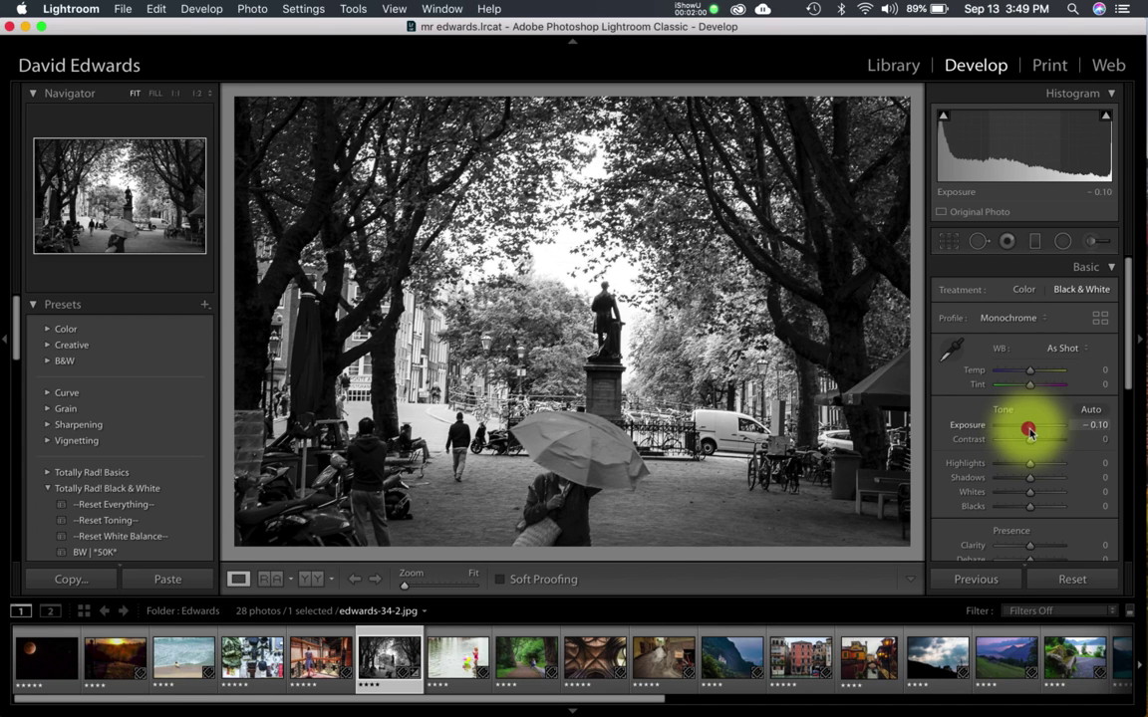
pyautogui.click(1102, 269)
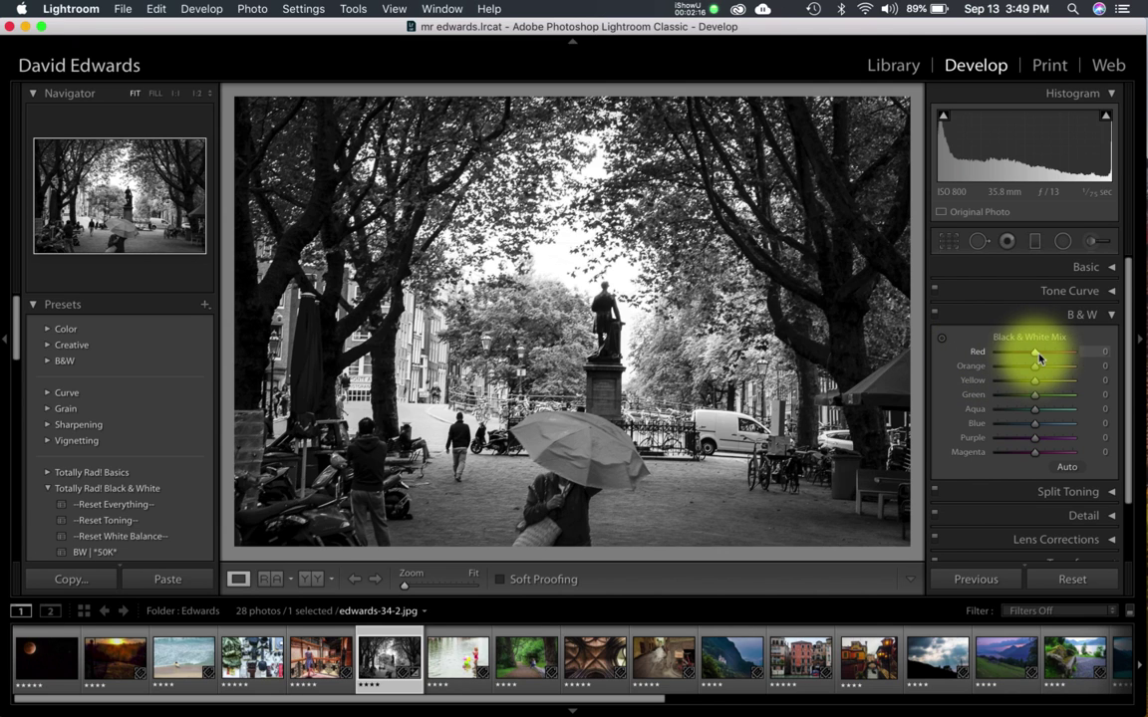
# - Sweep the Red mix slider between +100 and -100, then settle it at +70
pyautogui.moveTo(1037, 355); pyautogui.dragTo(1086, 360)
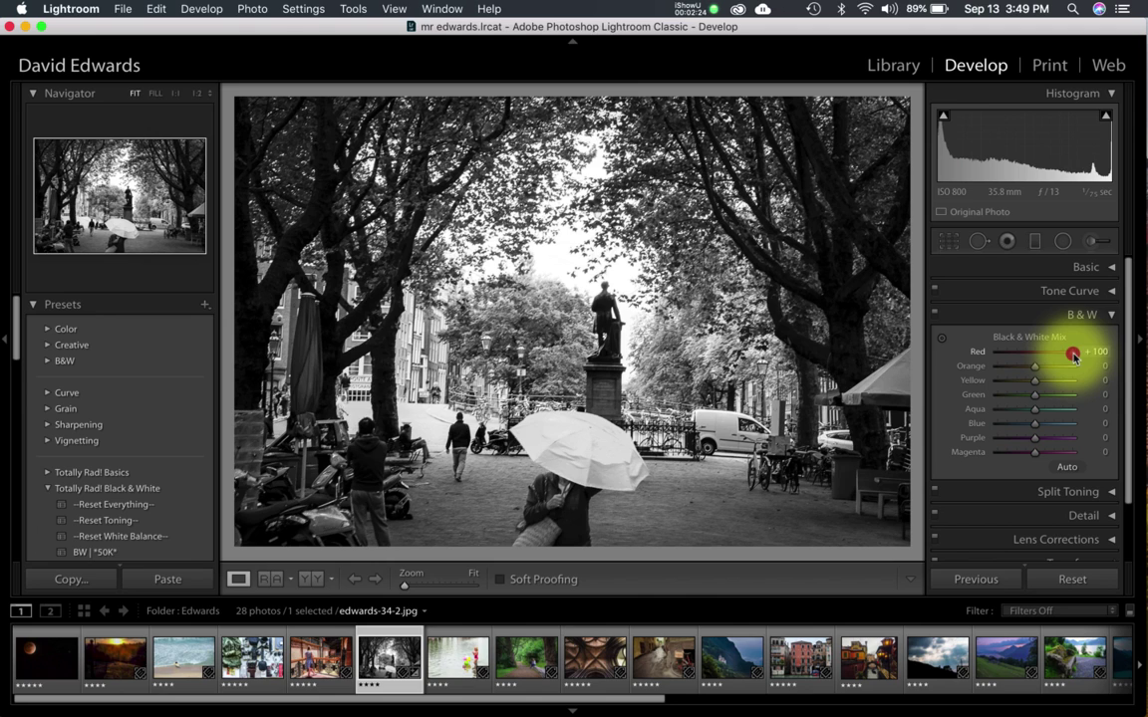
pyautogui.moveTo(1073, 356); pyautogui.dragTo(973, 364)
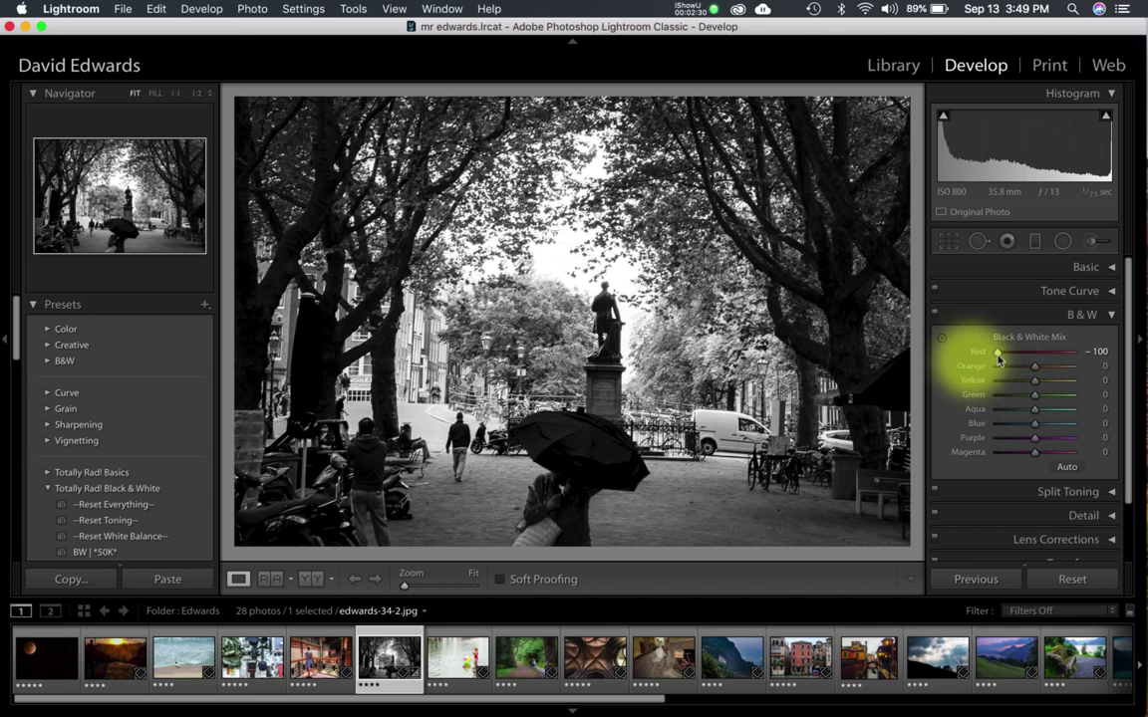
pyautogui.moveTo(1001, 359); pyautogui.dragTo(1061, 357)
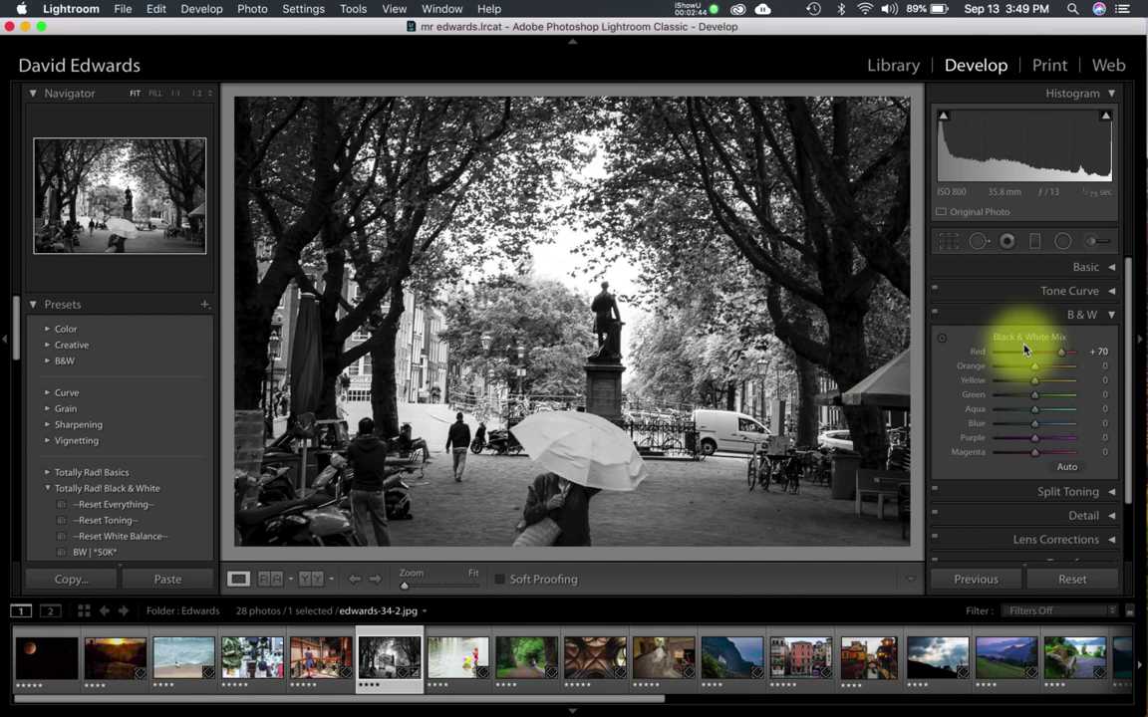
pyautogui.moveTo(1062, 362)
pyautogui.mouseDown()
pyautogui.moveTo(1084, 368)
pyautogui.moveTo(1061, 364)
pyautogui.mouseUp()
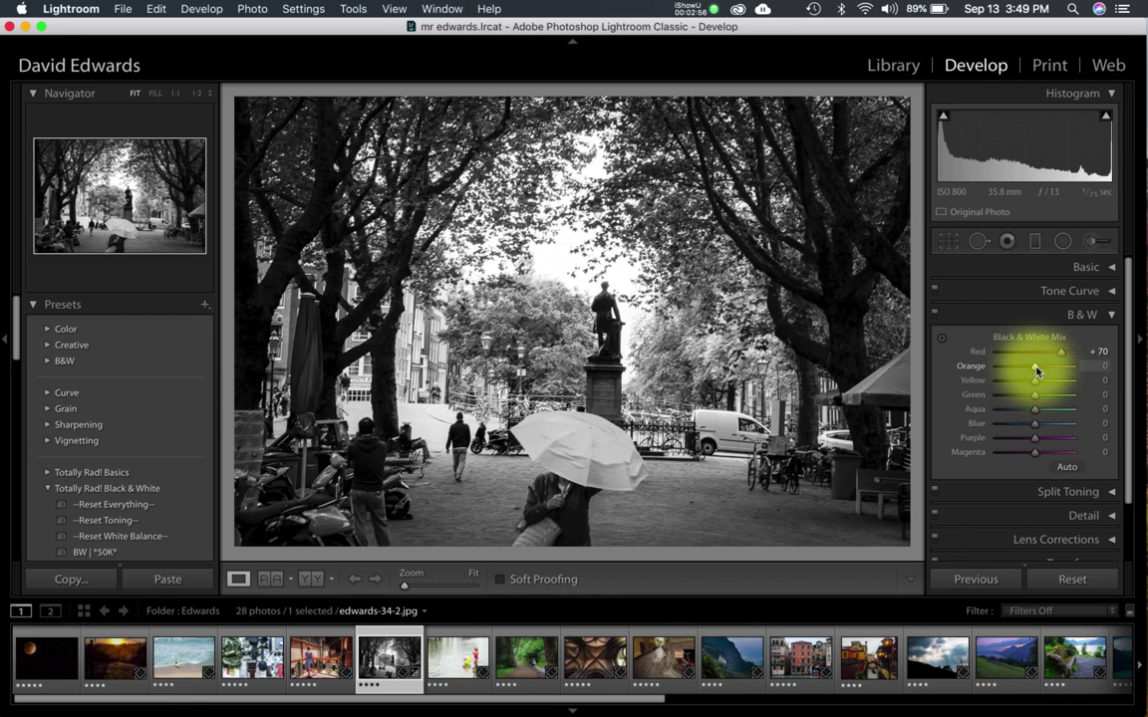
# - Lower the Orange mix slider to about -44, then enter an exact value of -45
pyautogui.moveTo(1034, 371)
pyautogui.mouseDown()
pyautogui.moveTo(1006, 370)
pyautogui.moveTo(1056, 374)
pyautogui.moveTo(984, 377)
pyautogui.moveTo(1046, 383)
pyautogui.moveTo(1009, 377)
pyautogui.moveTo(1042, 372)
pyautogui.moveTo(1024, 367)
pyautogui.moveTo(1036, 385)
pyautogui.moveTo(1005, 367)
pyautogui.moveTo(1129, 365)
pyautogui.mouseUp()
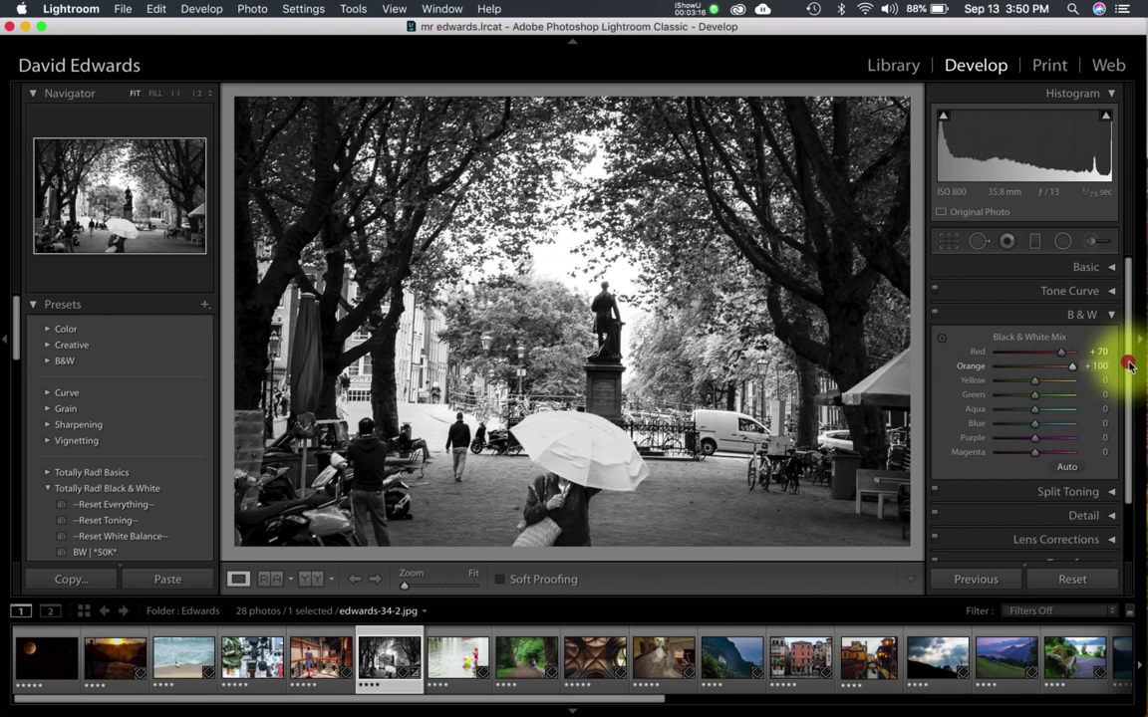
pyautogui.moveTo(1129, 366); pyautogui.dragTo(1039, 366)
pyautogui.moveTo(1035, 368); pyautogui.dragTo(1023, 371)
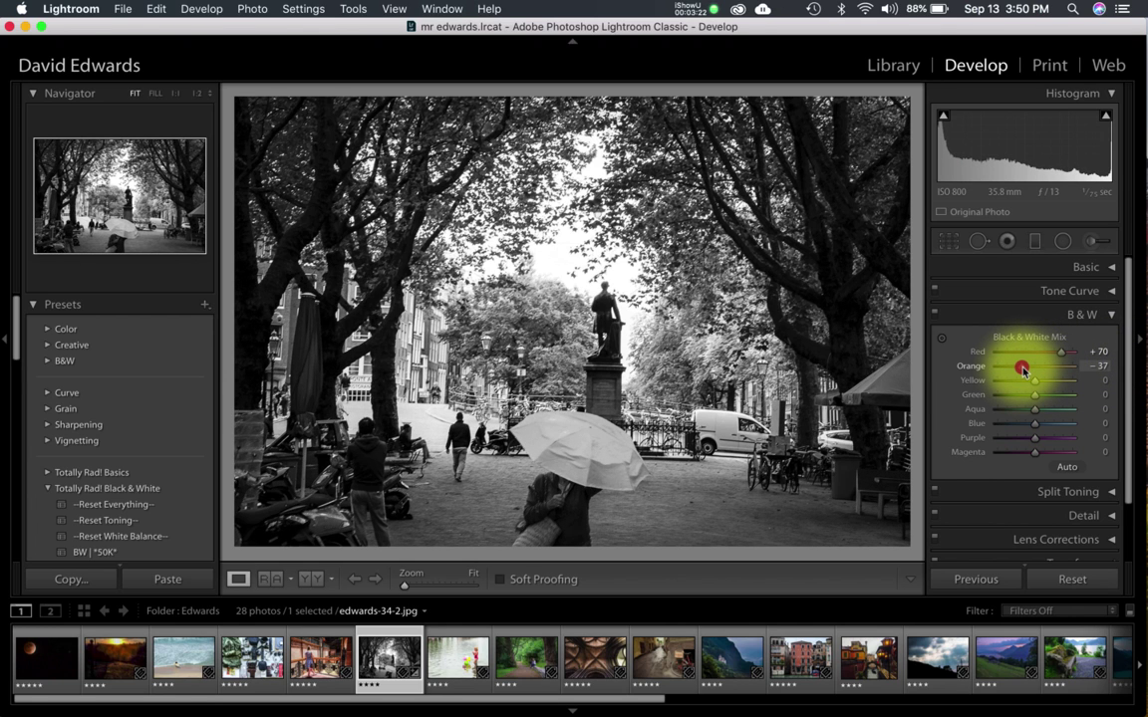
pyautogui.moveTo(1024, 371); pyautogui.dragTo(1020, 370)
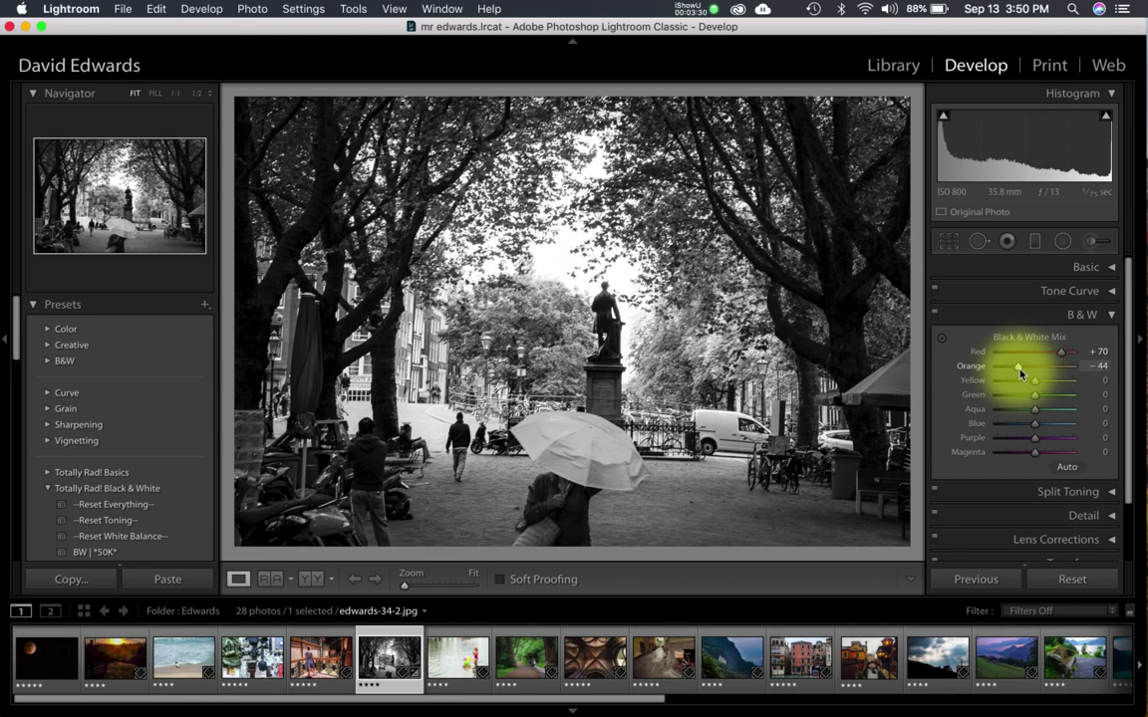
pyautogui.click(1098, 366)
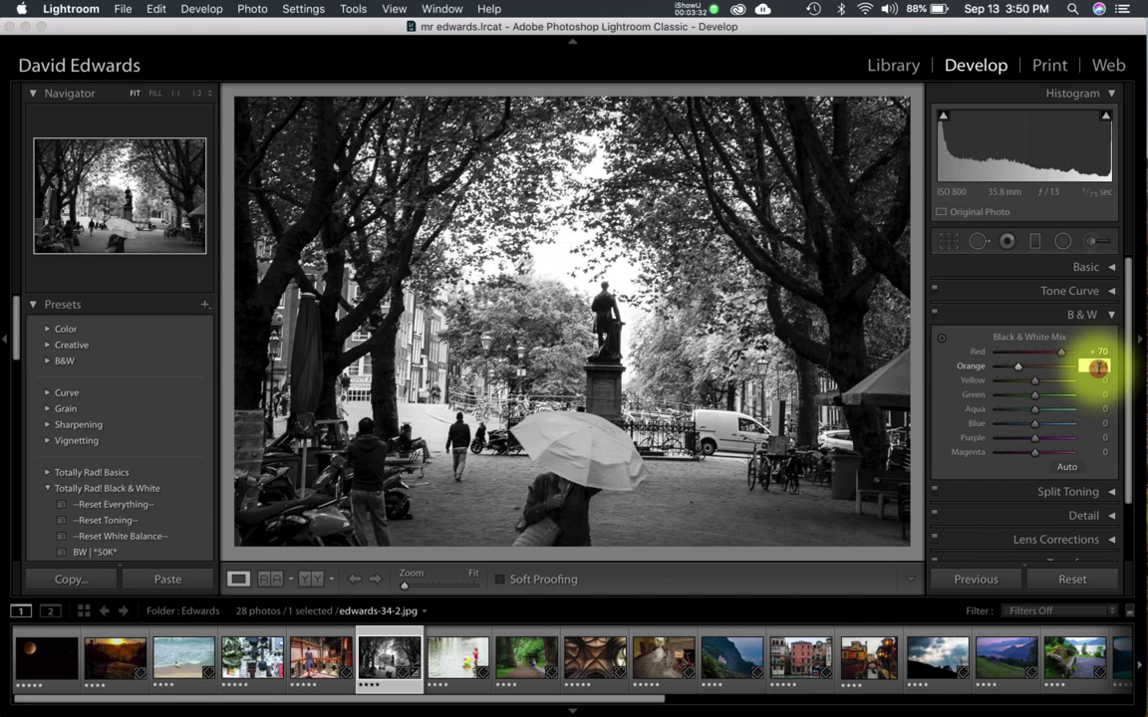
pyautogui.write('-45')
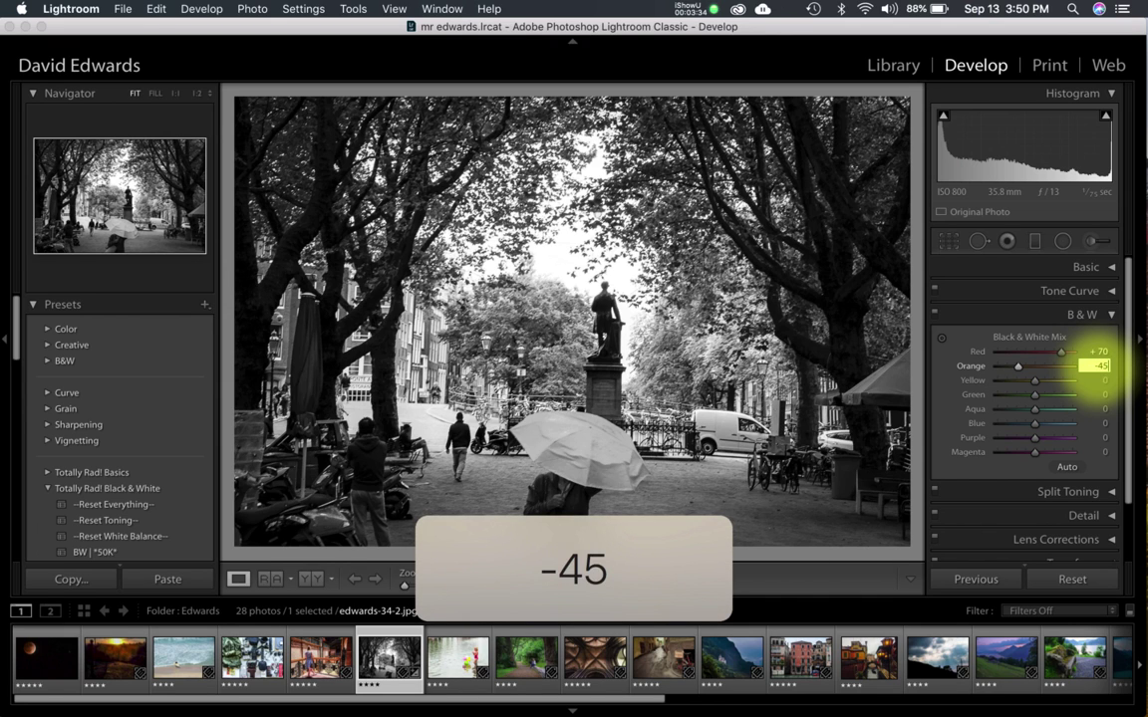
pyautogui.press('Return')
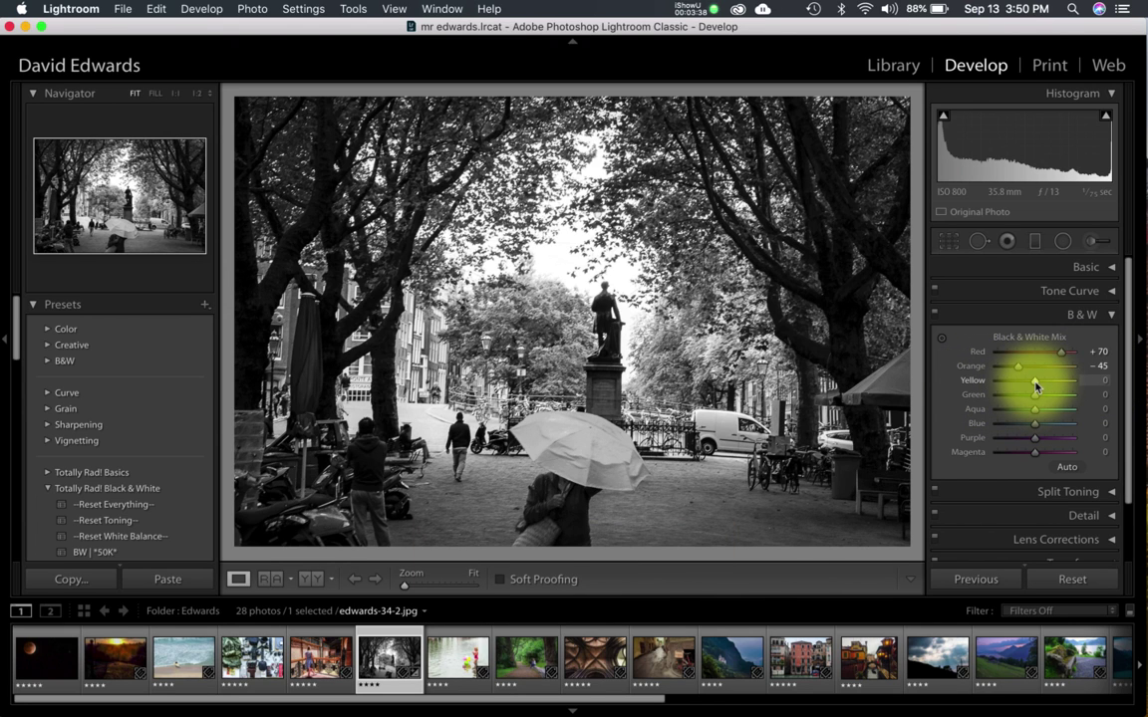
# - Test the Yellow mix slider's range, then settle it at -70 to darken the foliage
pyautogui.moveTo(1034, 384)
pyautogui.mouseDown()
pyautogui.moveTo(1081, 387)
pyautogui.moveTo(1048, 395)
pyautogui.mouseUp()
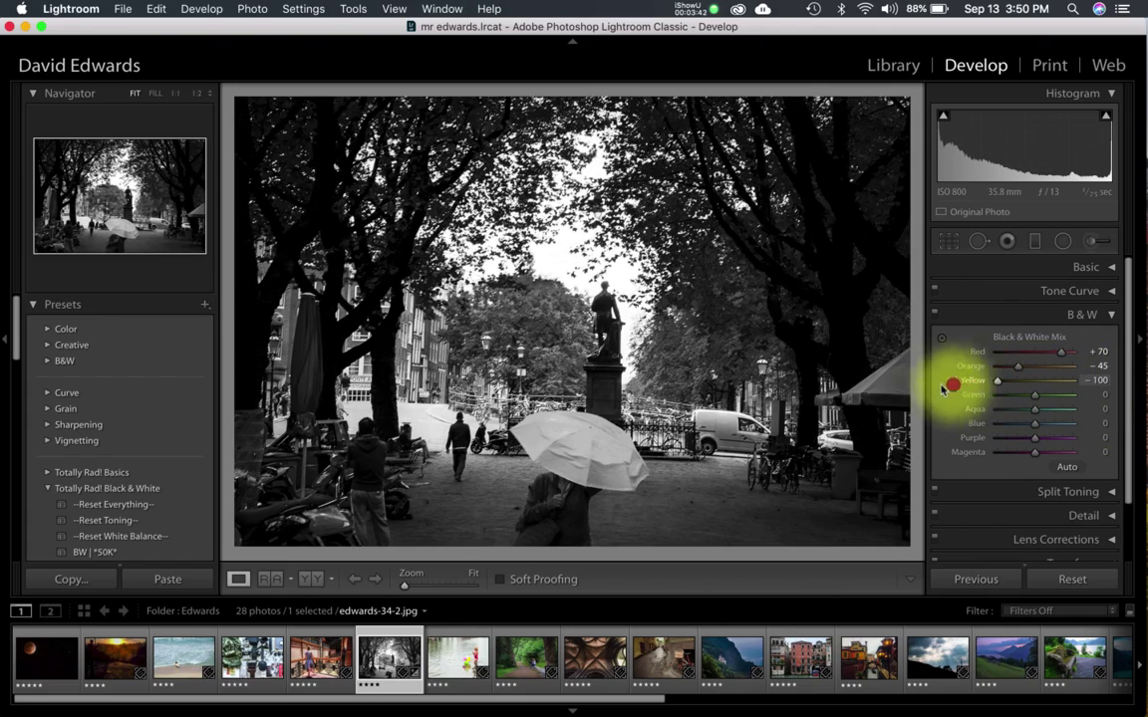
pyautogui.moveTo(1049, 396)
pyautogui.mouseDown()
pyautogui.moveTo(1005, 389)
pyautogui.moveTo(1089, 403)
pyautogui.moveTo(941, 389)
pyautogui.moveTo(1071, 418)
pyautogui.moveTo(1041, 390)
pyautogui.moveTo(1040, 400)
pyautogui.moveTo(1086, 403)
pyautogui.moveTo(1038, 388)
pyautogui.mouseUp()
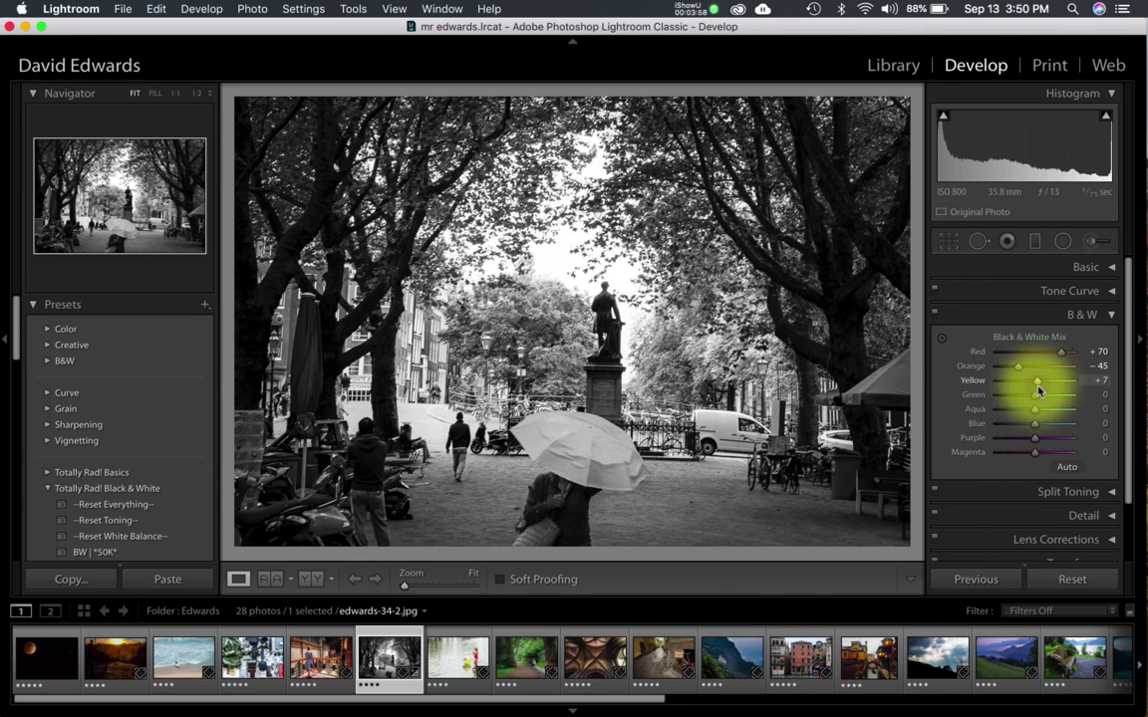
pyautogui.moveTo(1038, 388); pyautogui.dragTo(1012, 388)
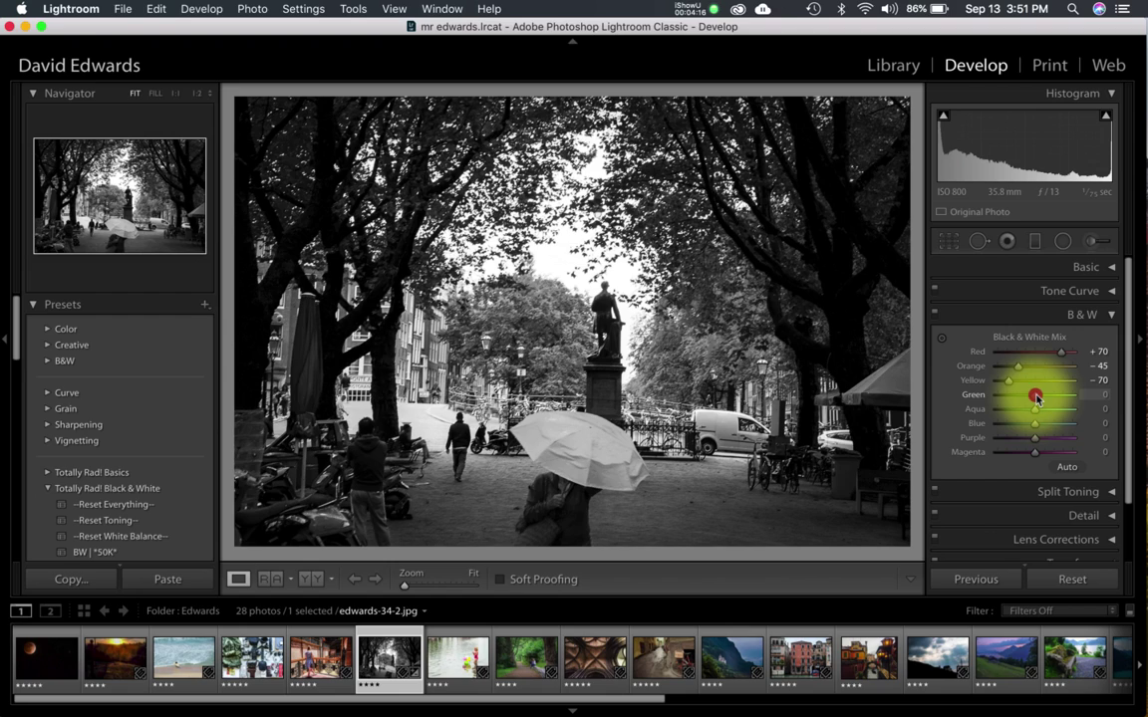
# - Drag the Green mix slider from -100 all the way up to +100
pyautogui.moveTo(1037, 396)
pyautogui.mouseDown()
pyautogui.moveTo(1109, 409)
pyautogui.moveTo(972, 408)
pyautogui.mouseUp()
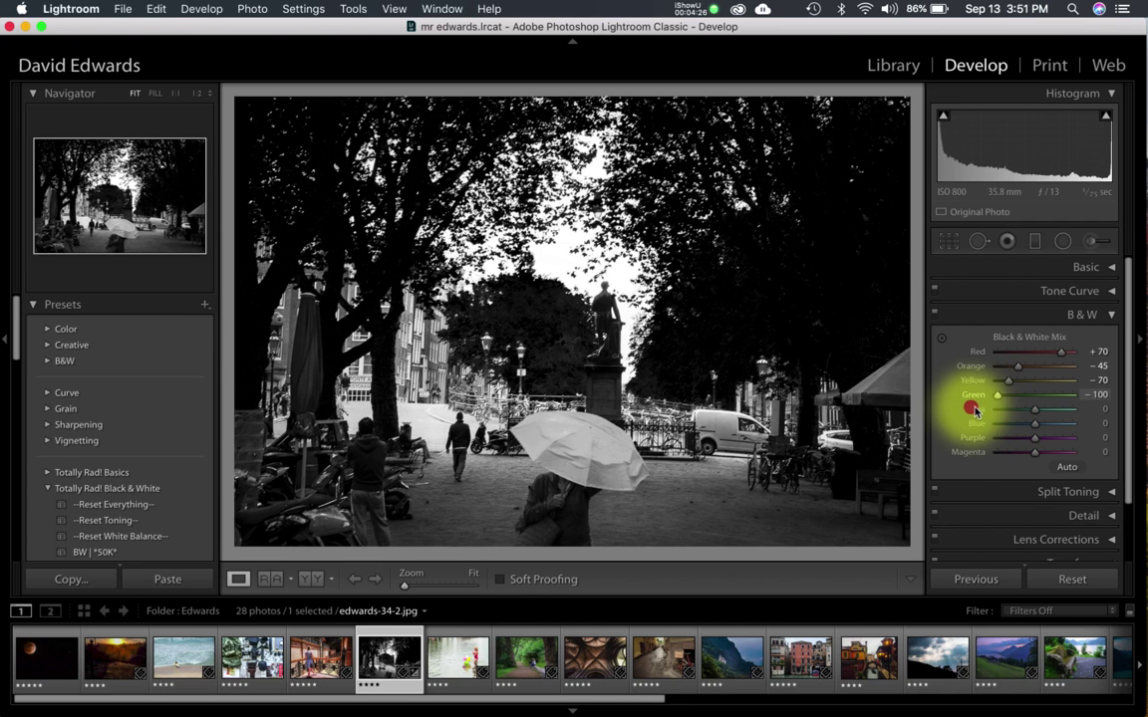
pyautogui.moveTo(974, 408); pyautogui.dragTo(1114, 419)
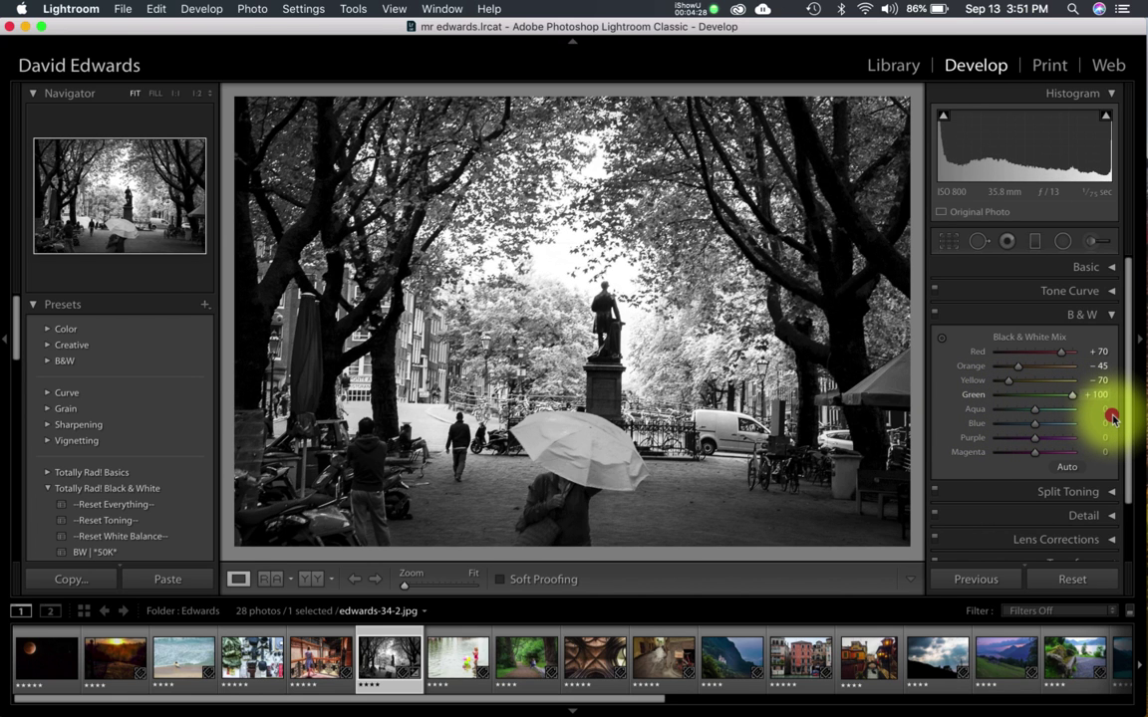
pyautogui.moveTo(1078, 394); pyautogui.dragTo(1081, 397)
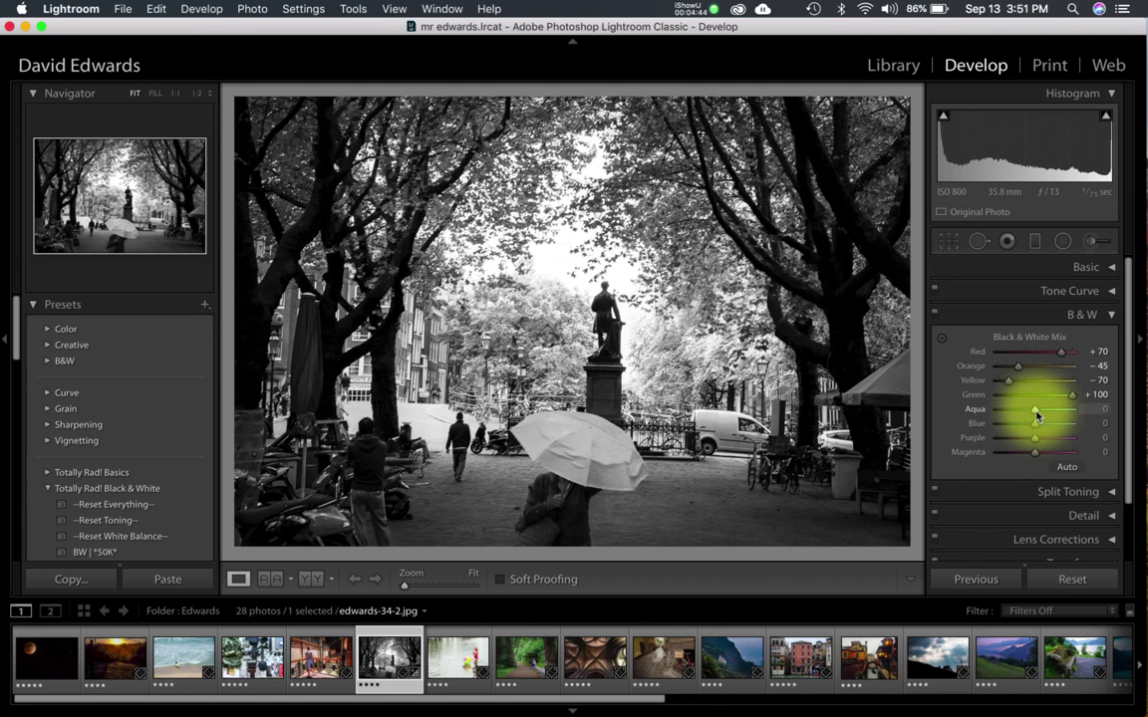
# - Test the Aqua, Blue and Purple mix sliders, leaving them at -1, -1 and +1
pyautogui.moveTo(1035, 410)
pyautogui.mouseDown()
pyautogui.moveTo(1079, 418)
pyautogui.moveTo(1036, 426)
pyautogui.mouseUp()
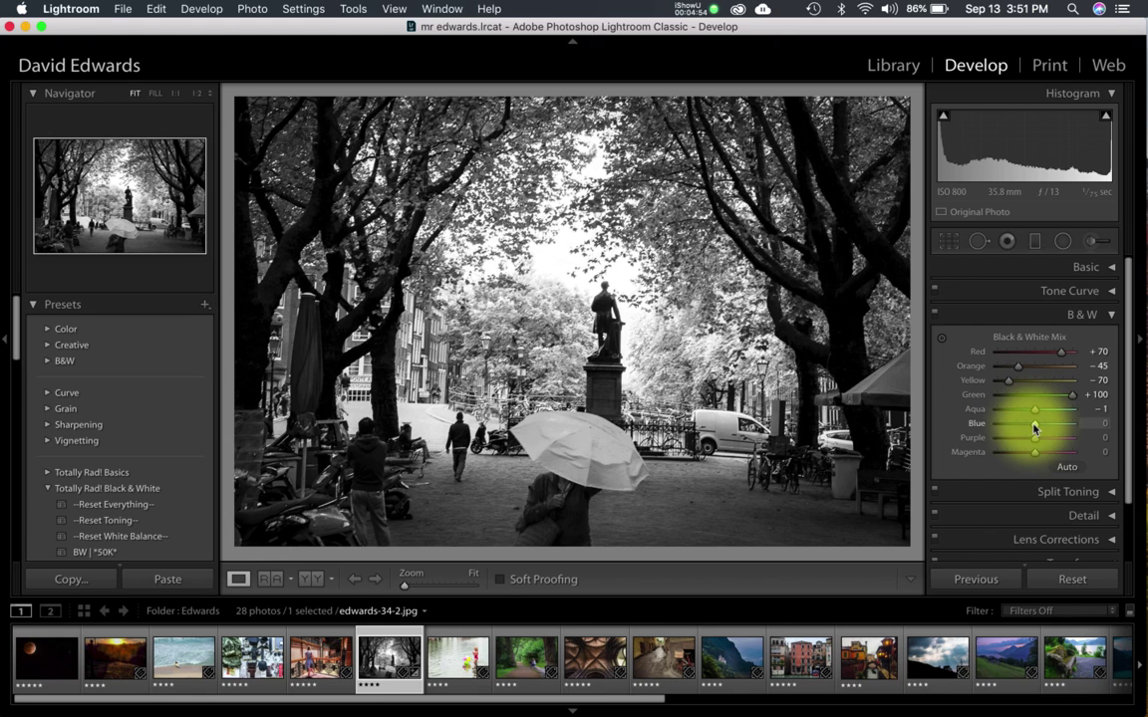
pyautogui.moveTo(1036, 426)
pyautogui.mouseDown()
pyautogui.moveTo(978, 436)
pyautogui.moveTo(1034, 445)
pyautogui.mouseUp()
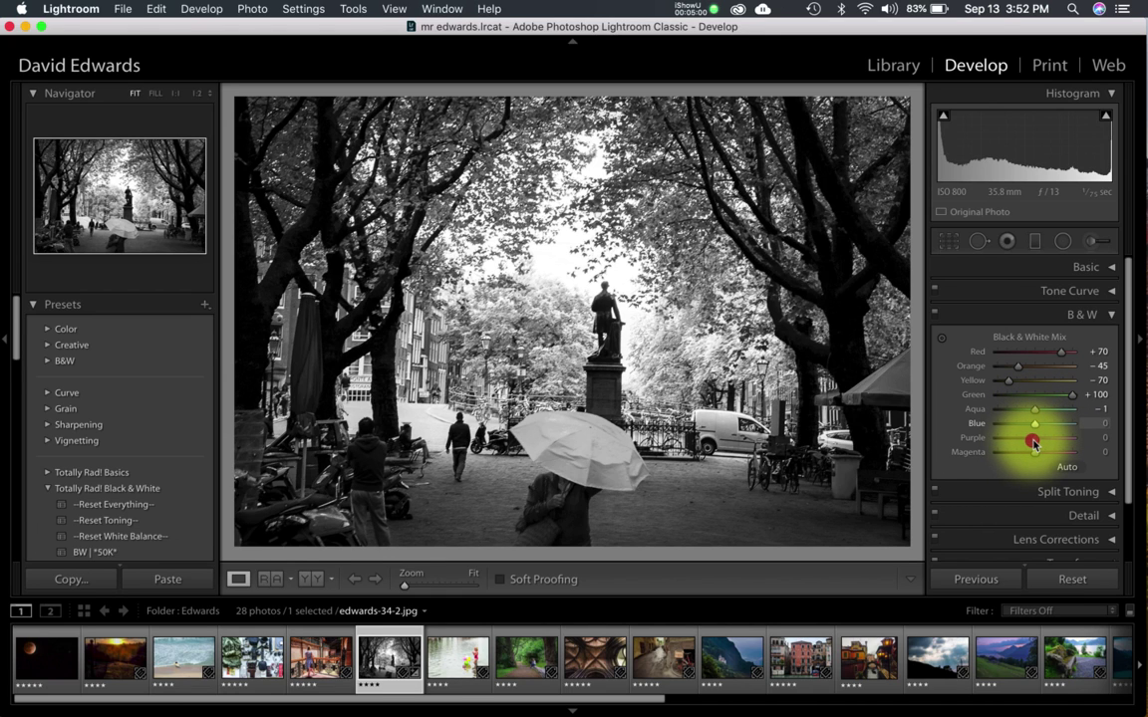
pyautogui.moveTo(1033, 446); pyautogui.dragTo(1034, 438)
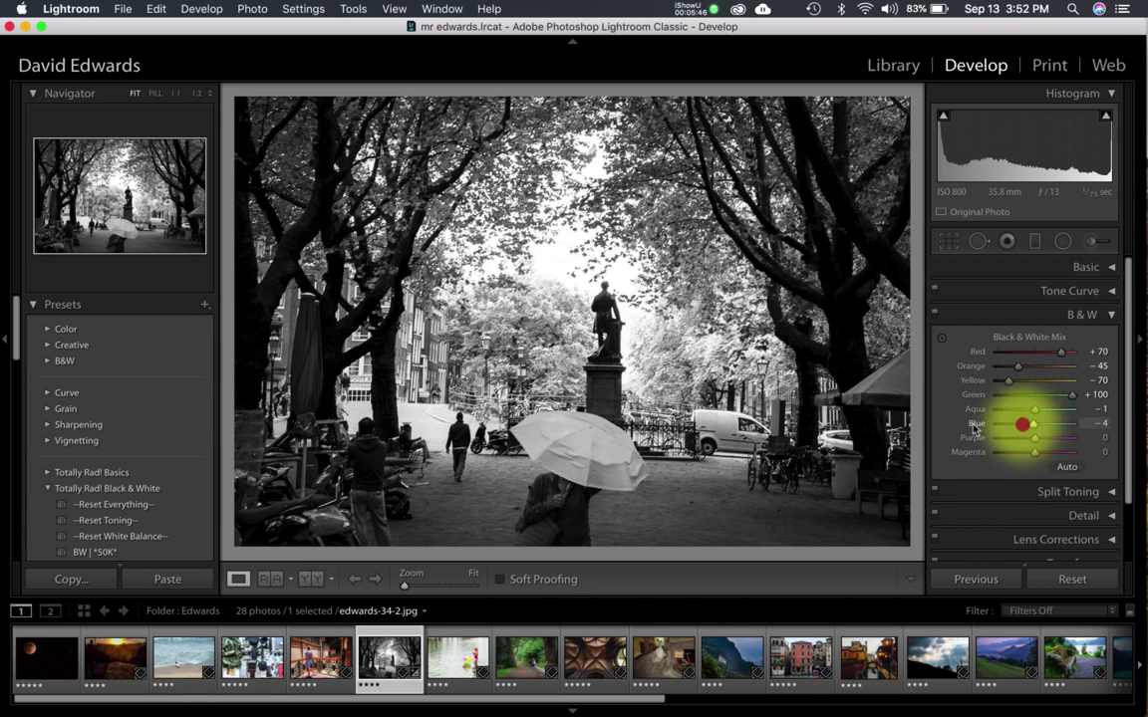
pyautogui.moveTo(1035, 423)
pyautogui.mouseDown()
pyautogui.moveTo(1096, 431)
pyautogui.moveTo(1035, 447)
pyautogui.mouseUp()
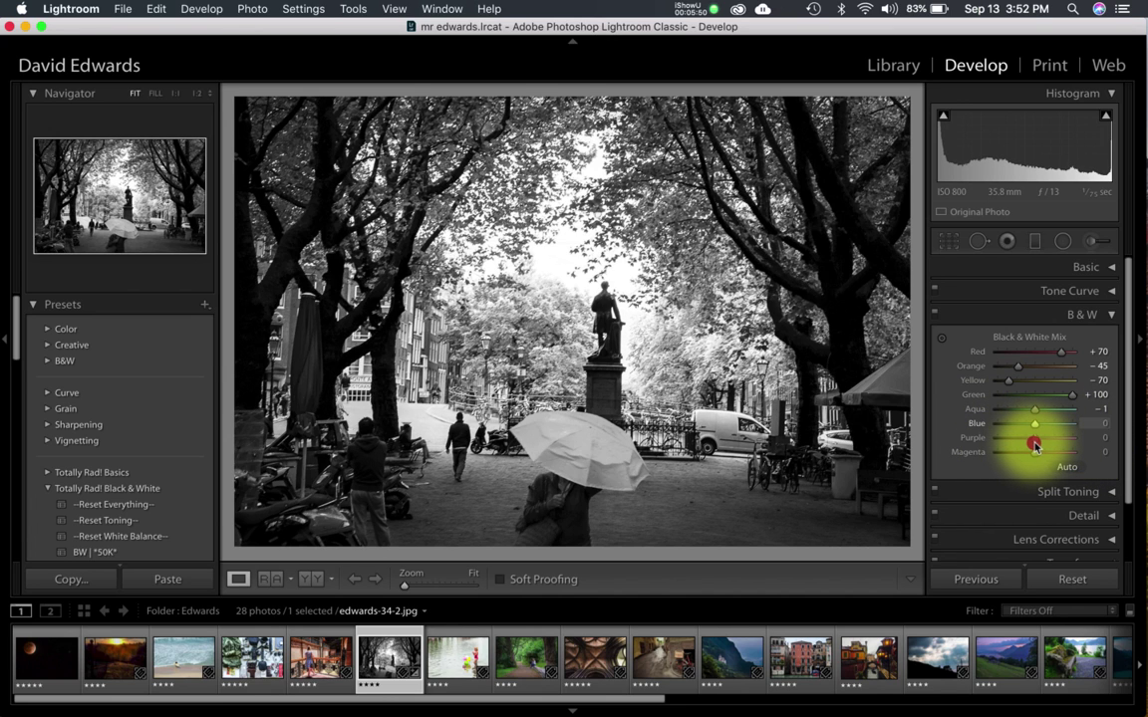
pyautogui.moveTo(1034, 439)
pyautogui.mouseDown()
pyautogui.moveTo(1097, 447)
pyautogui.moveTo(1036, 453)
pyautogui.mouseUp()
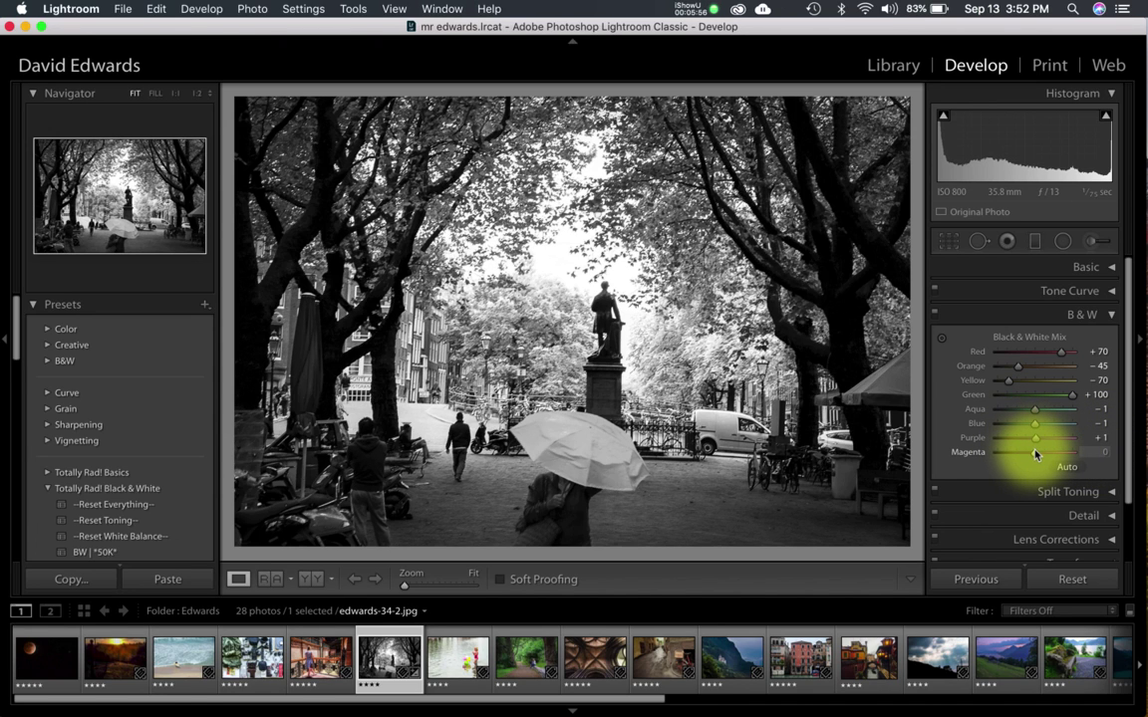
# - Switch to the side-by-side Before & After (Y|Y) comparison view
pyautogui.click(311, 583)
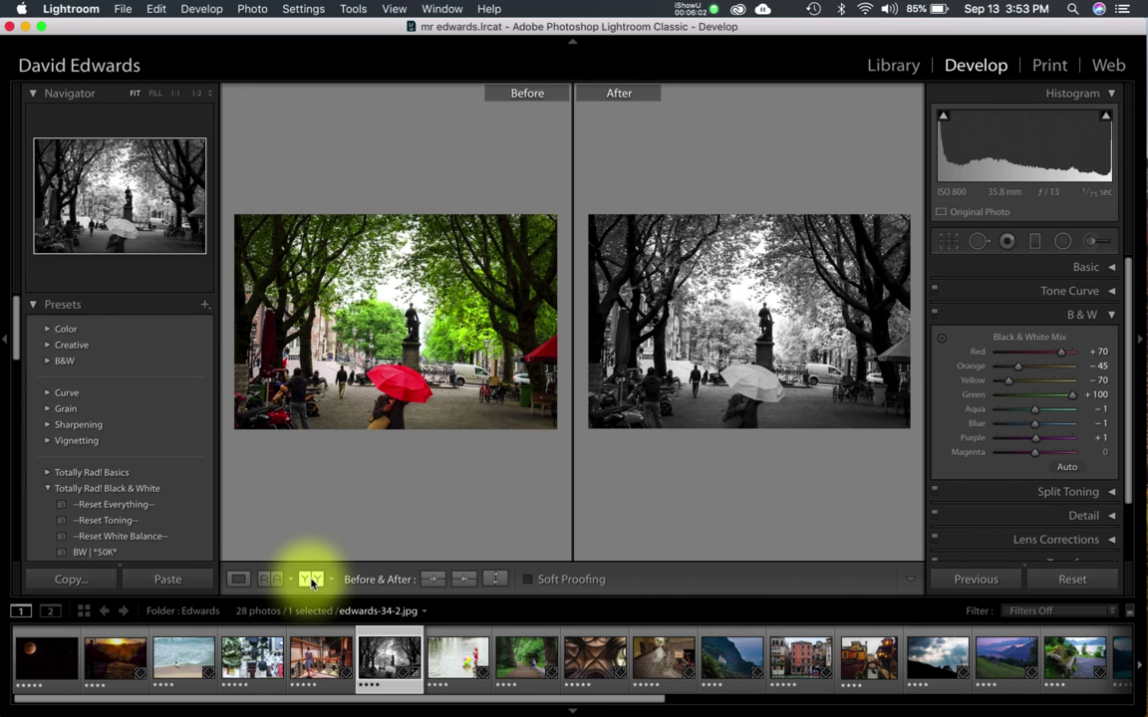